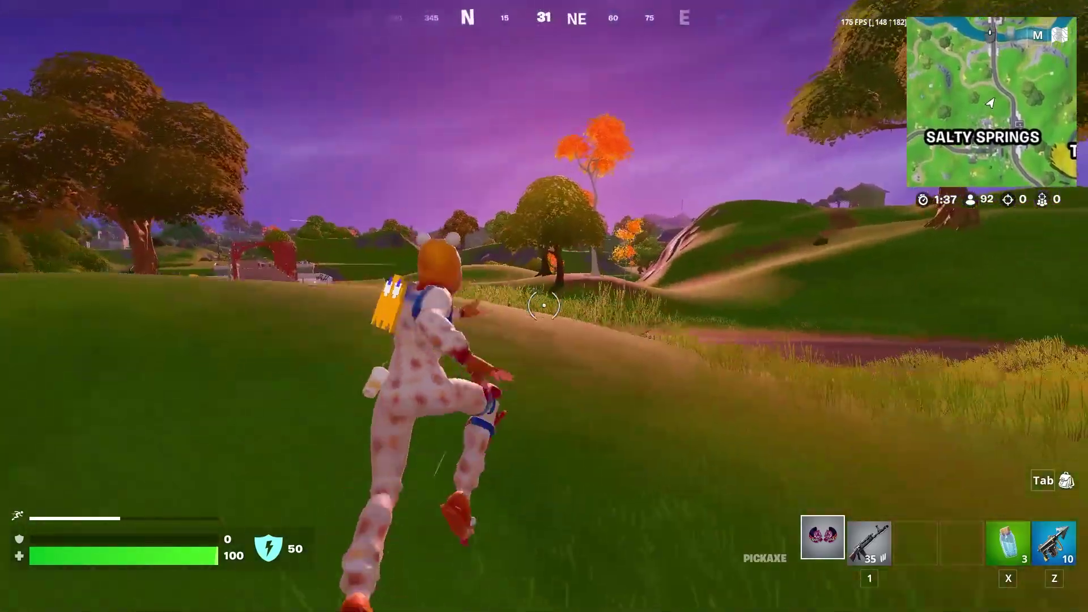
- Search the web for 'nvidia profile inspector' and download nvidiaProfileInspector.zip from GitHub releases
key("ctrl")
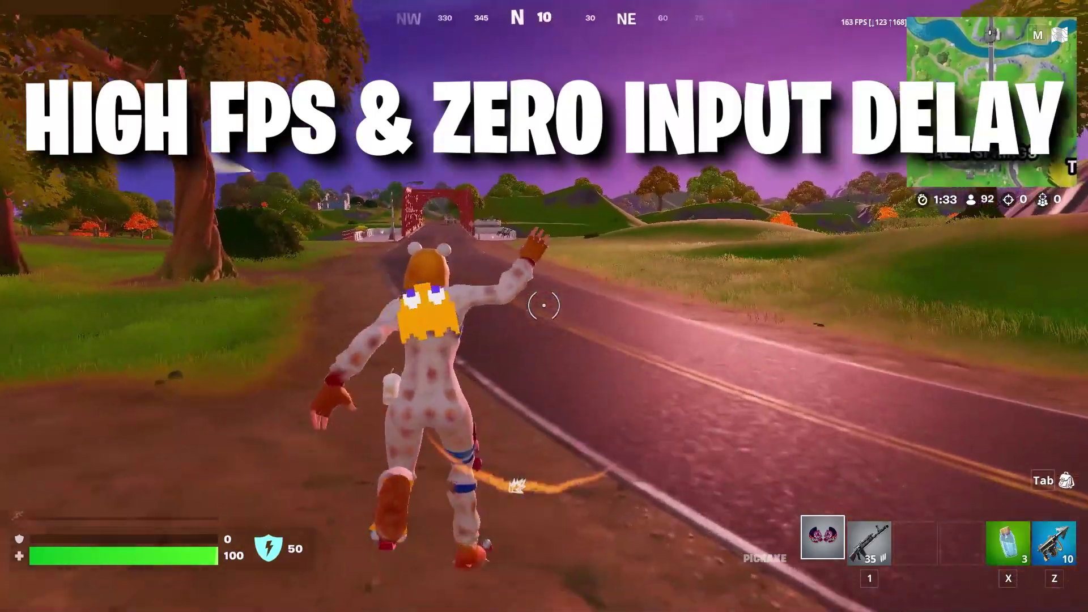
key("ctrl")
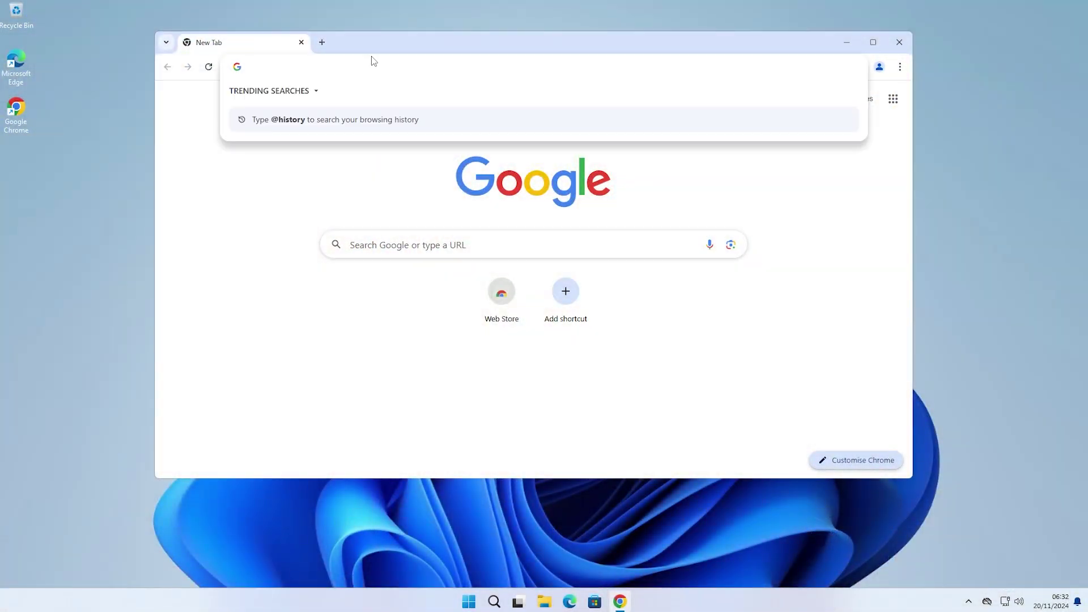
type("nvidia pro")
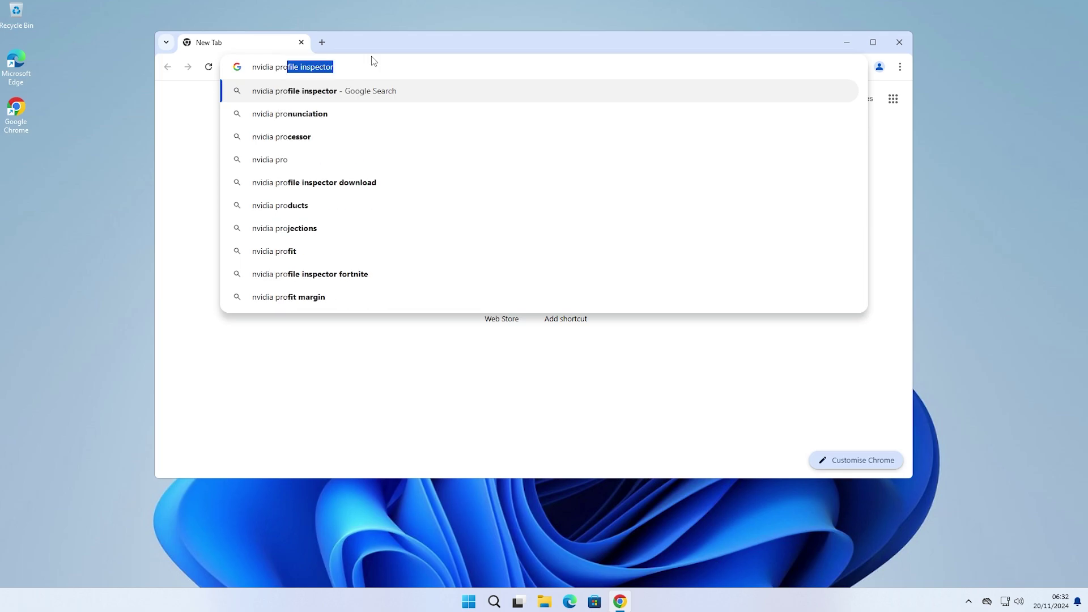
key("Return")
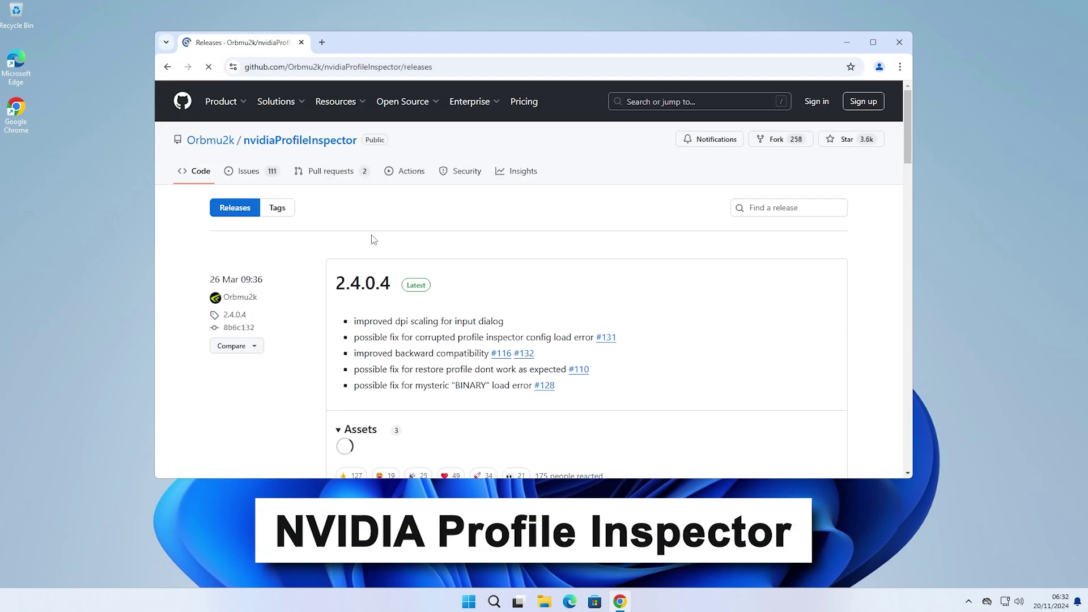
scroll(544, 257, "down", 3)
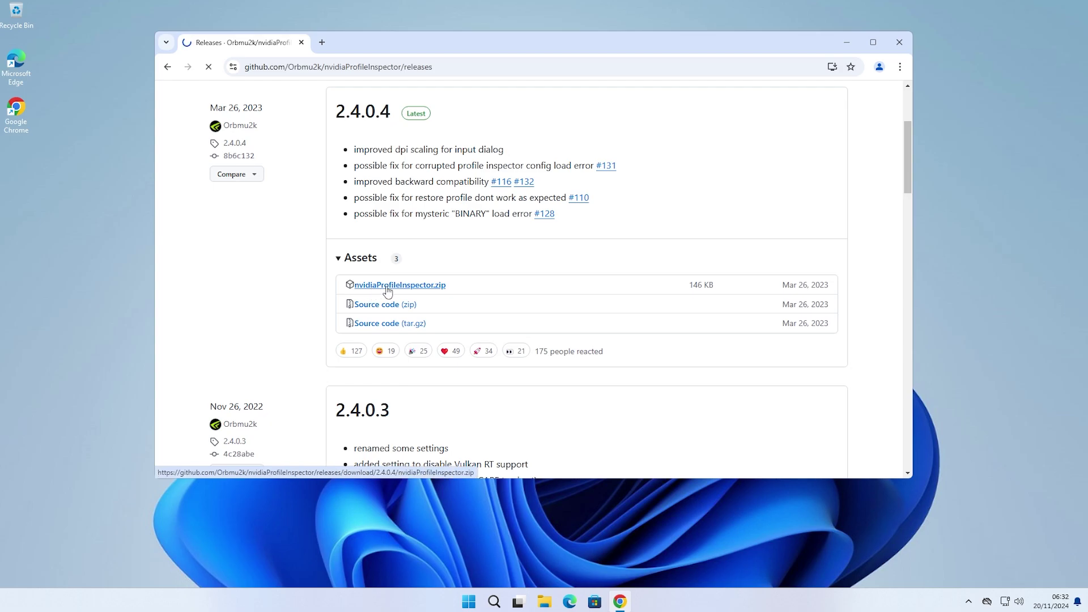
left_click(859, 66)
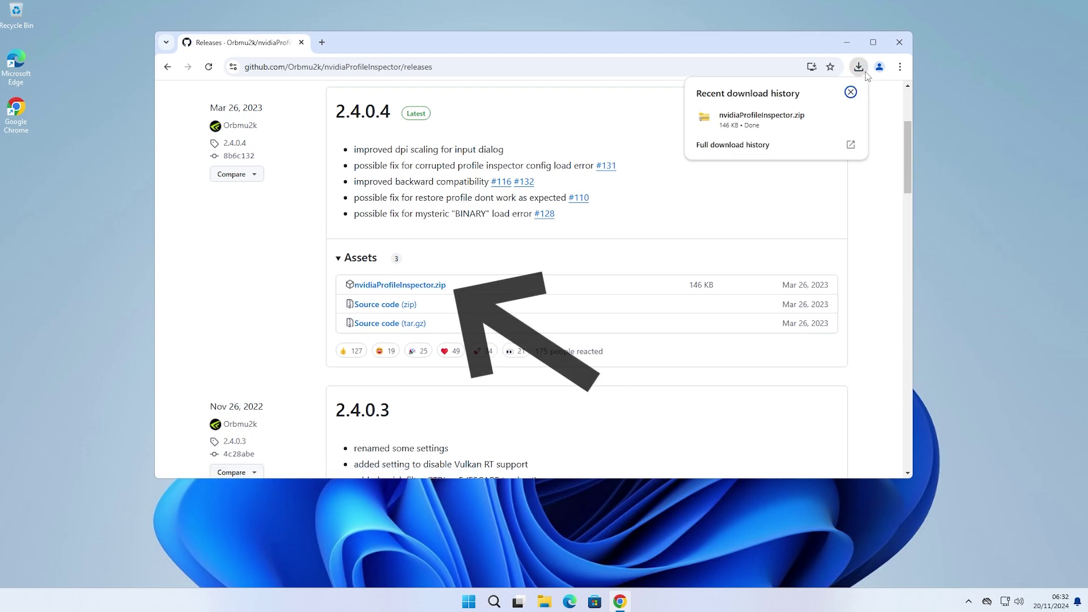
- Extract the downloaded nvidiaProfileInspector zip into its default folder
left_click(828, 117)
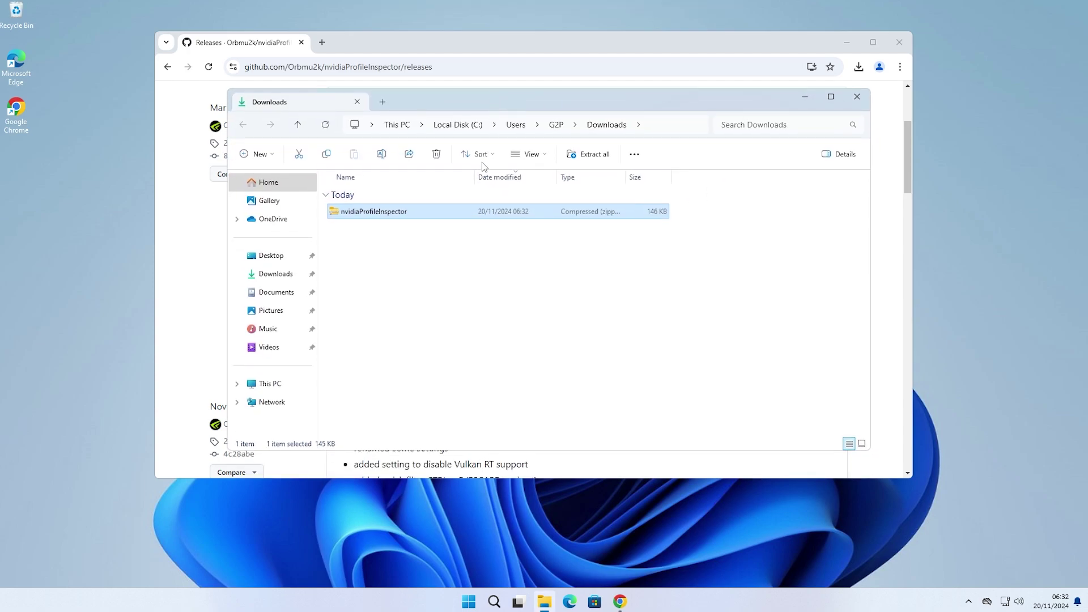
right_click(374, 217)
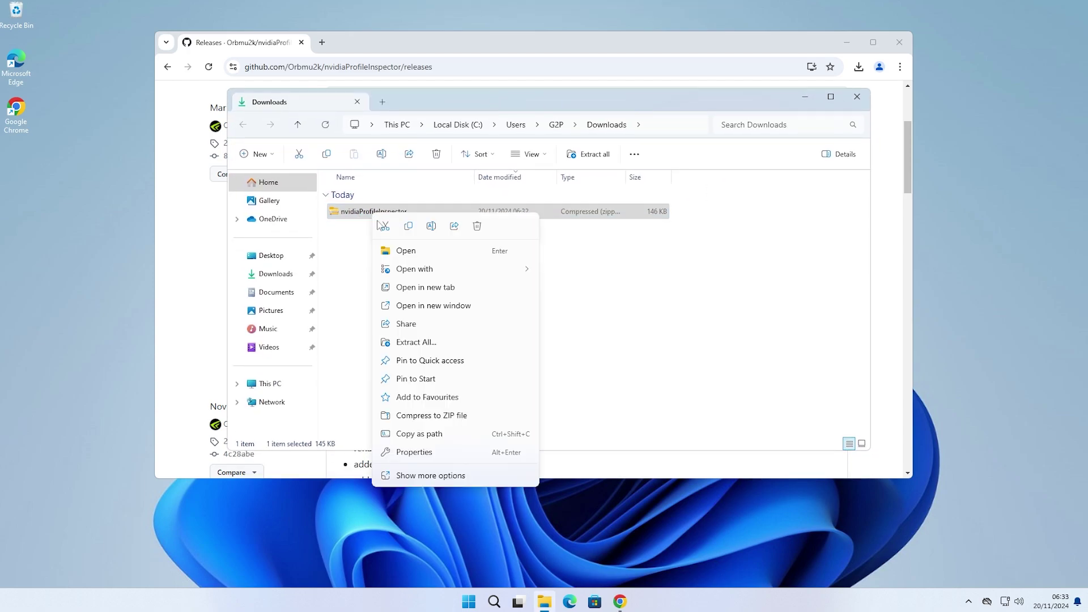
left_click(427, 347)
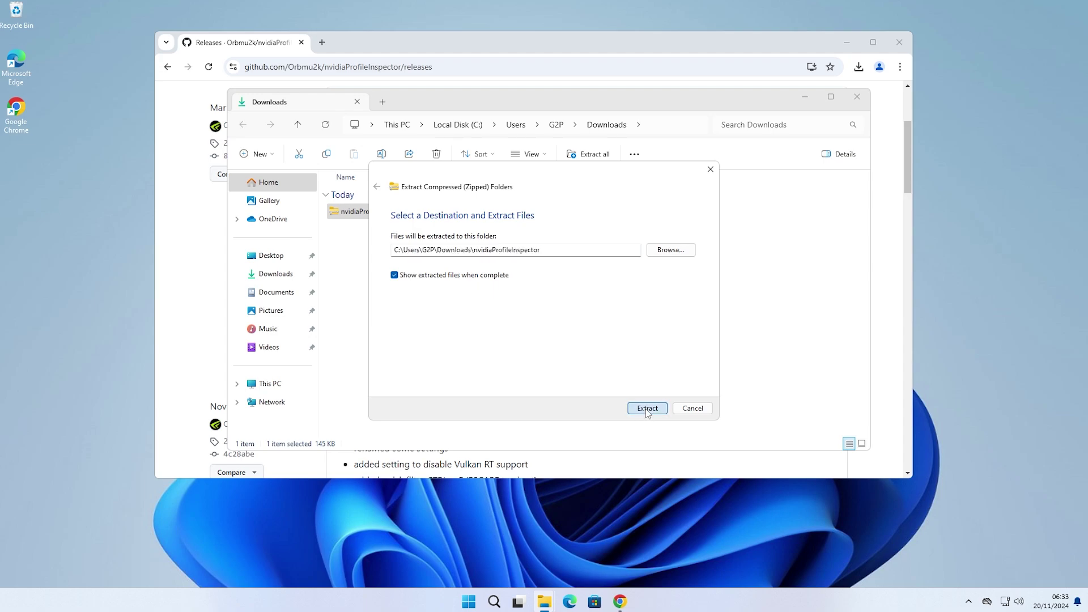
key("Return")
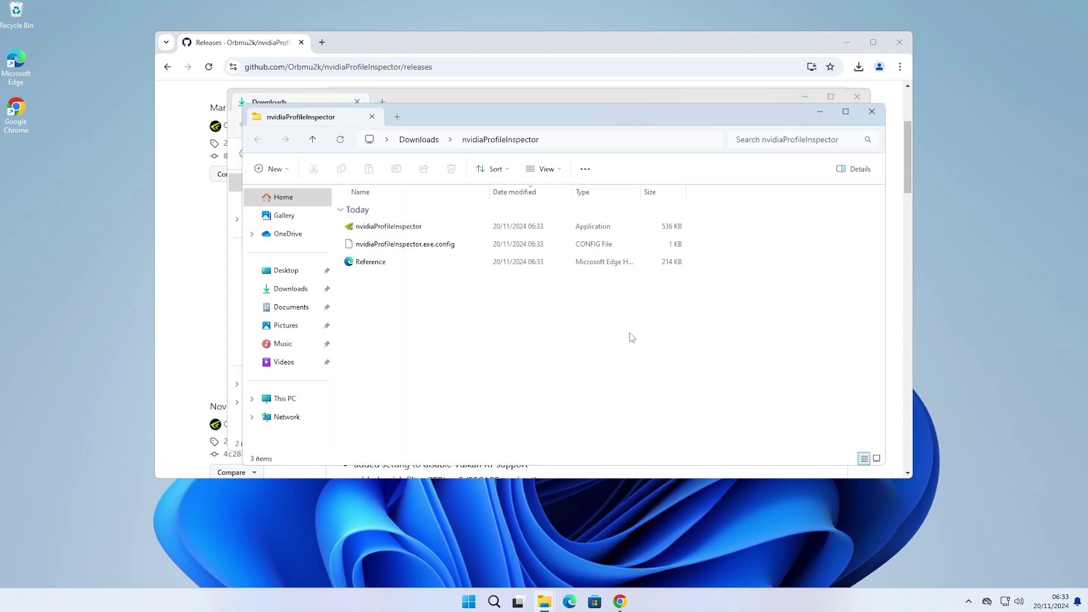
- Launch nvidiaProfileInspector.exe with admin permission and load the Fortnite profile
double_click(435, 229)
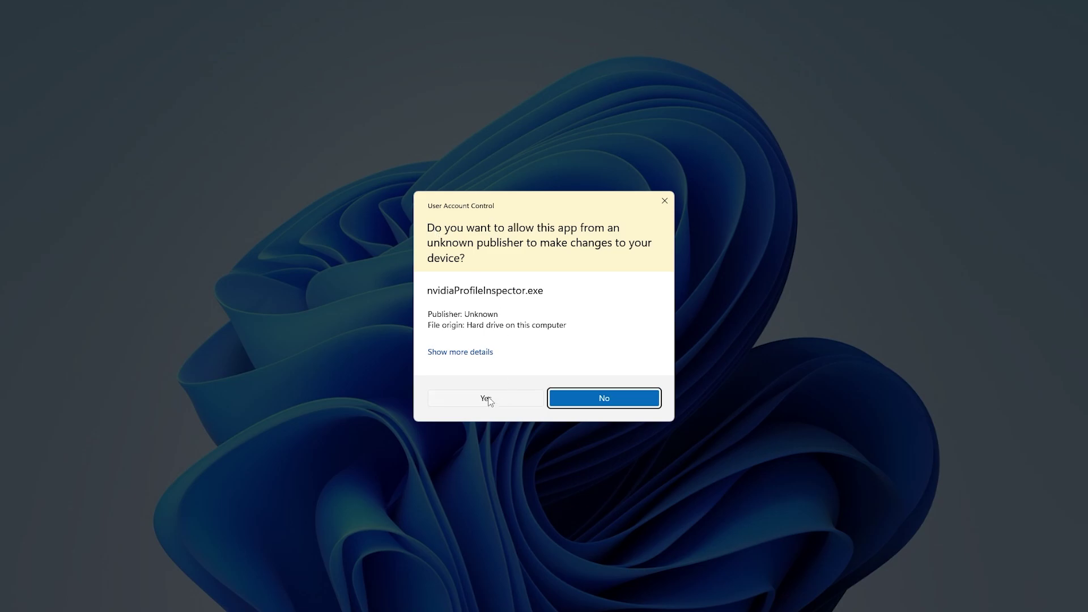
left_click(486, 398)
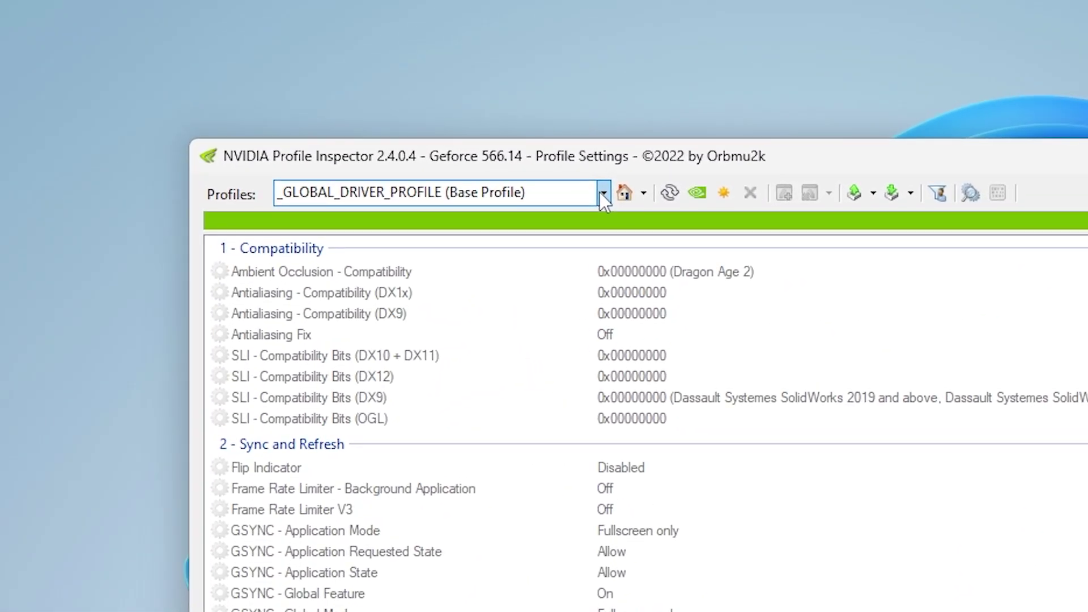
left_click(514, 144)
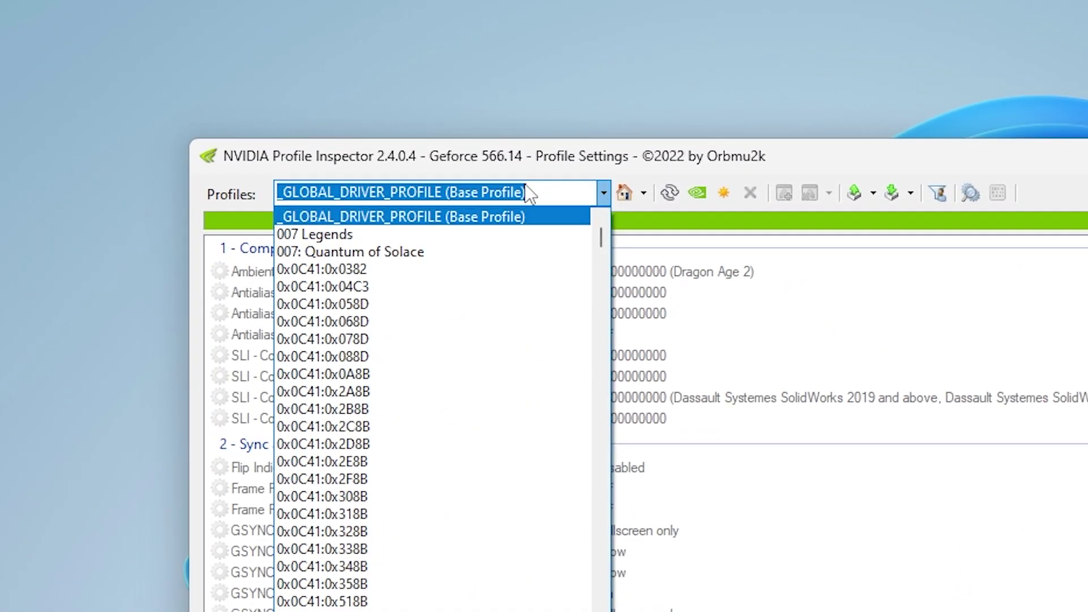
type("fort")
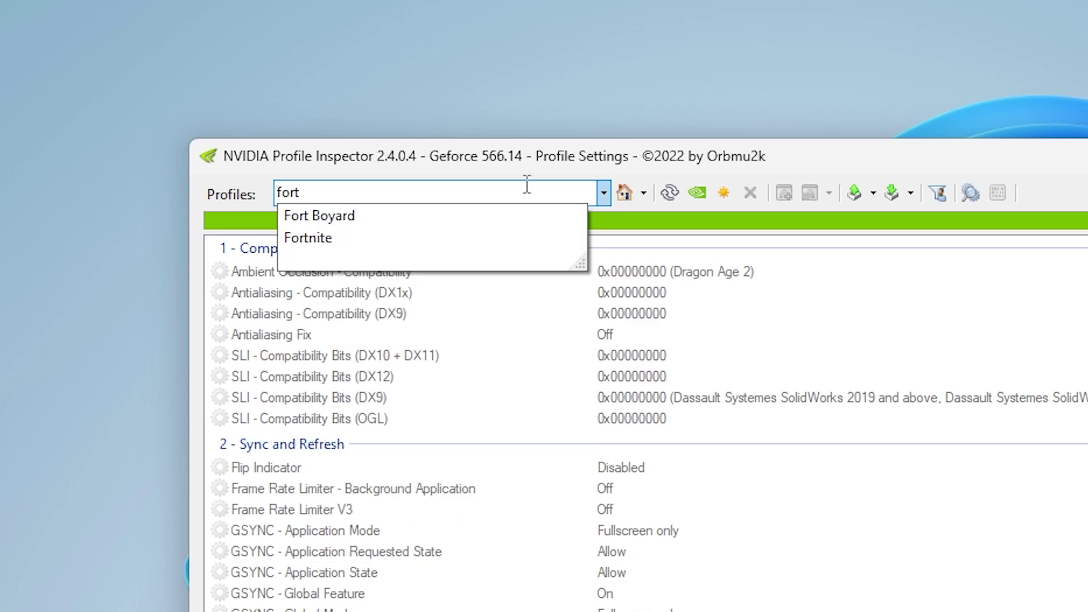
left_click(312, 243)
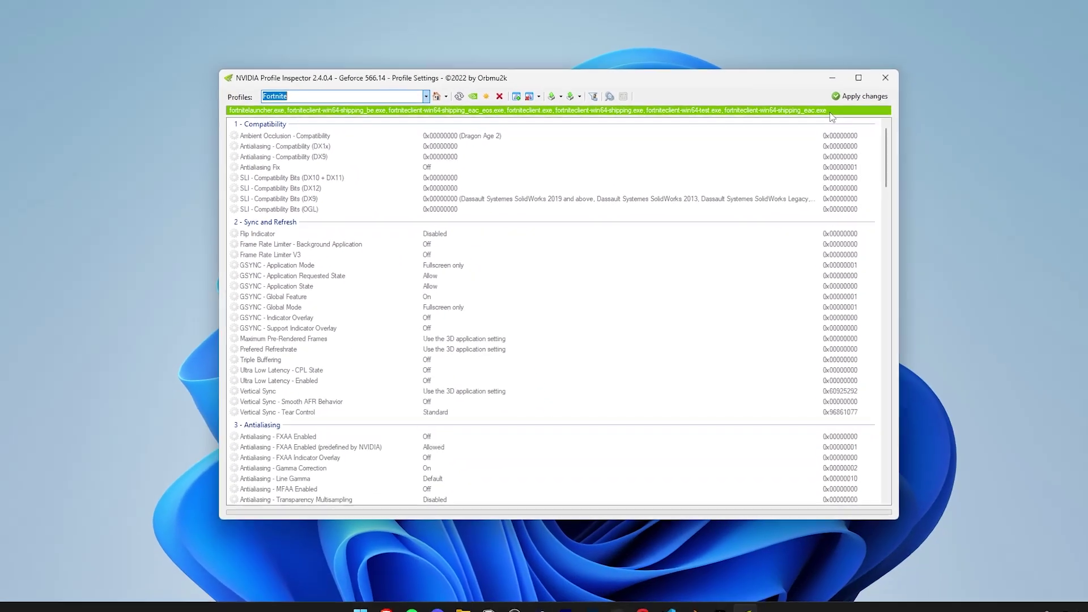
scroll(323, 345, "down", 5)
- Set Antialiasing - Transparency Supersampling to 0x00000008 AA_MODE_REPLAY_MODE_ALL
left_click(445, 353)
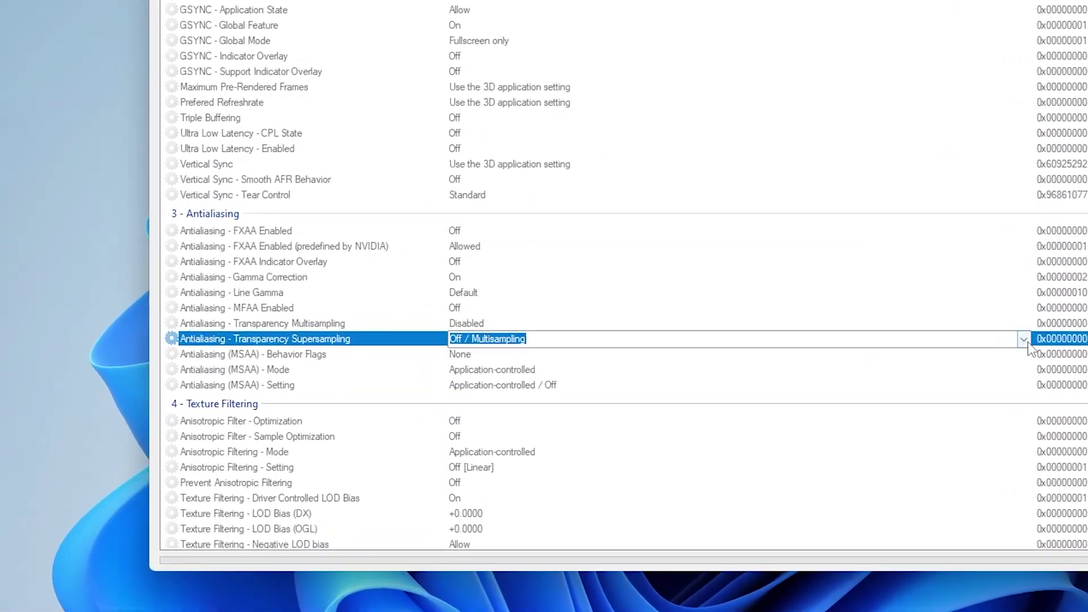
left_click(902, 345)
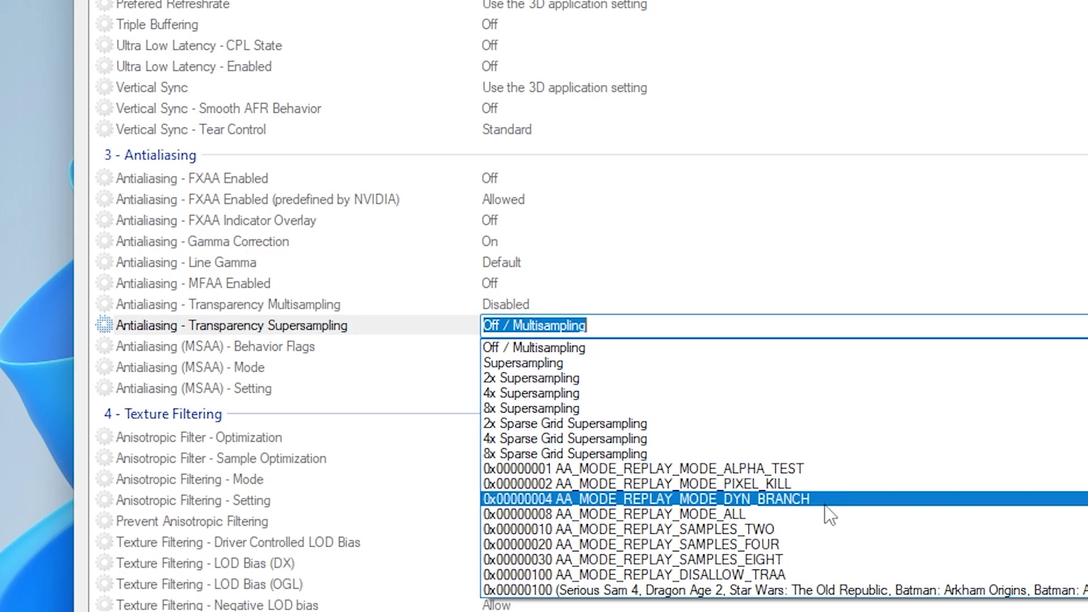
left_click(661, 514)
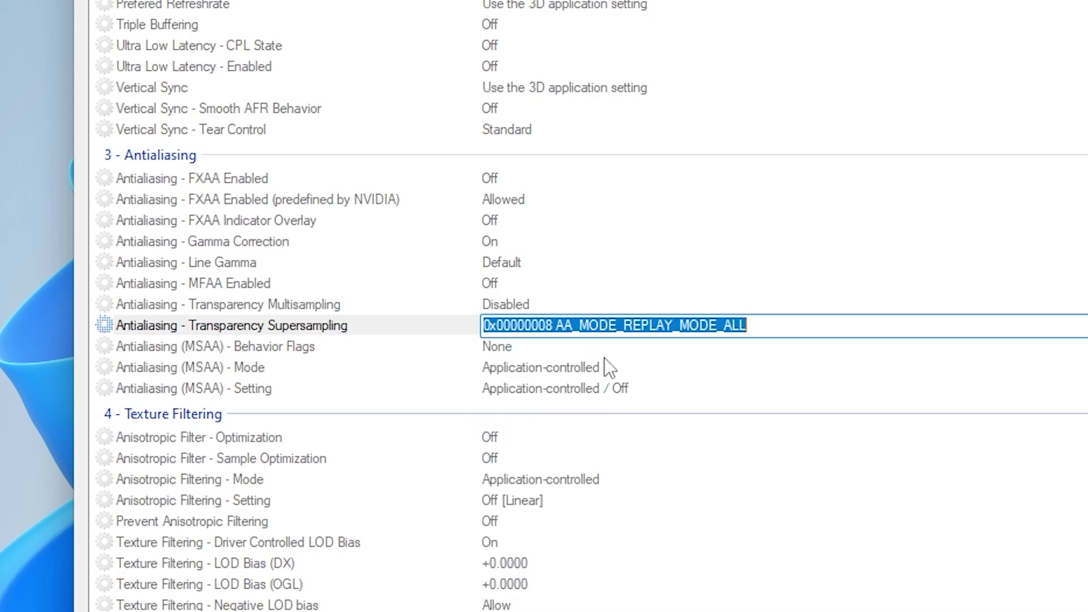
- Turn Driver Controlled LOD Bias off and set LOD Bias (DX) to +3.0000
left_click(523, 542)
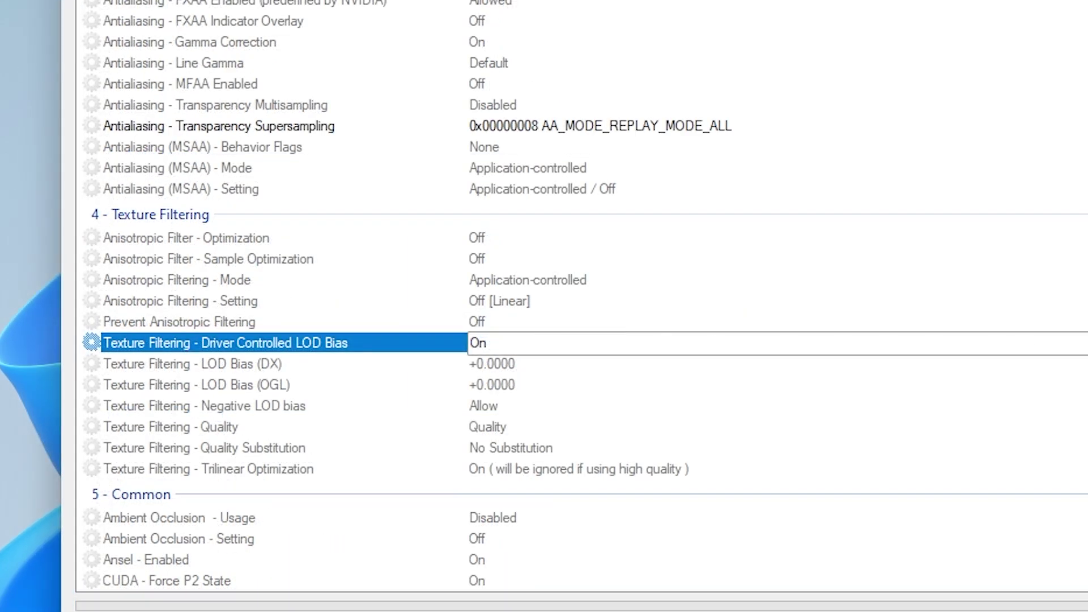
left_click(590, 343)
left_click(504, 363)
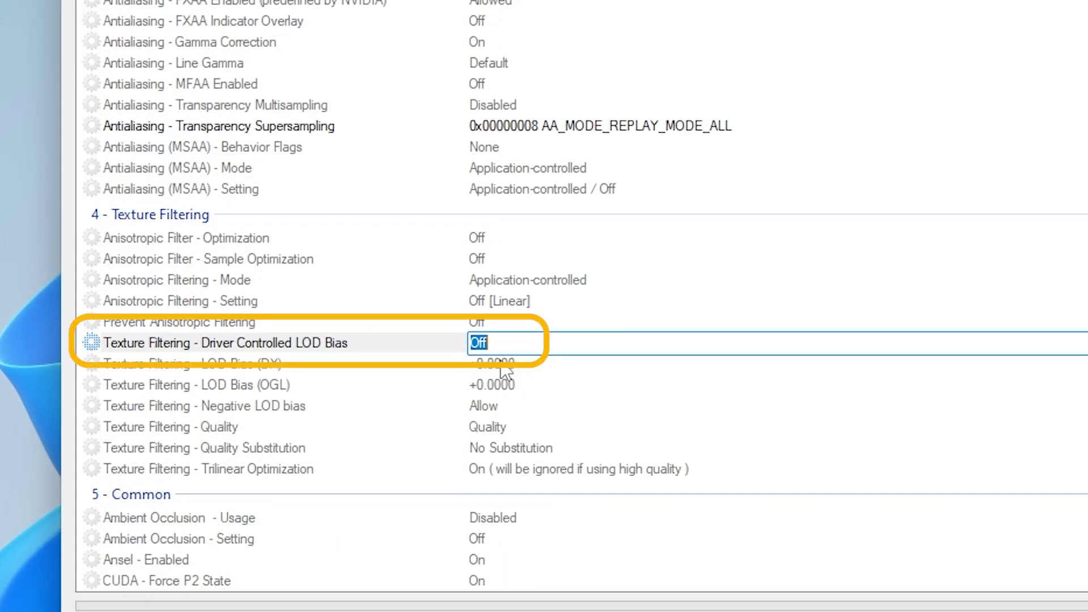
left_click(516, 366)
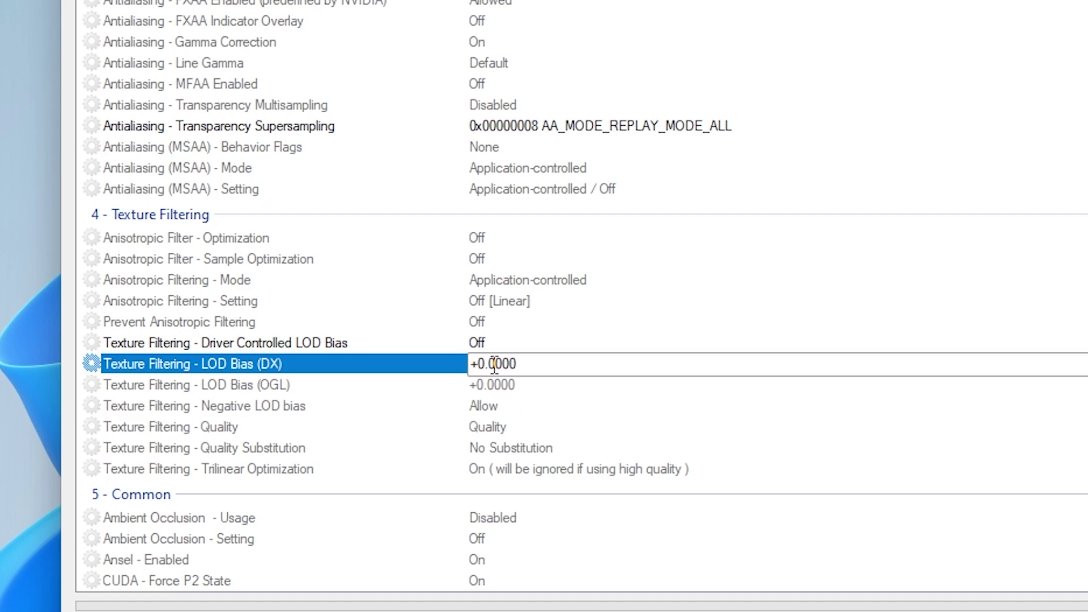
left_click(515, 364)
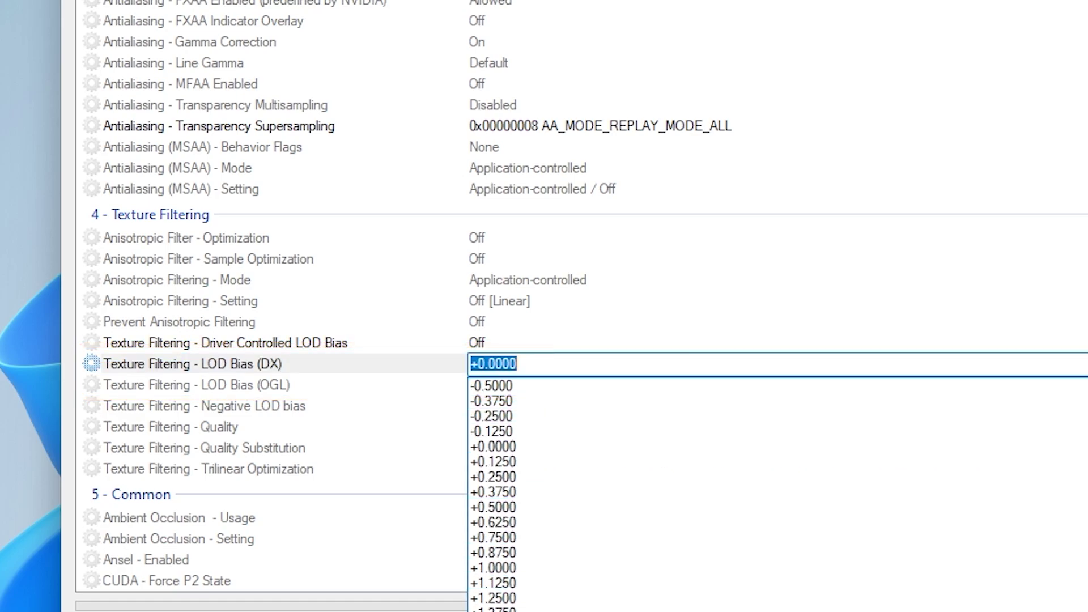
left_click(532, 600)
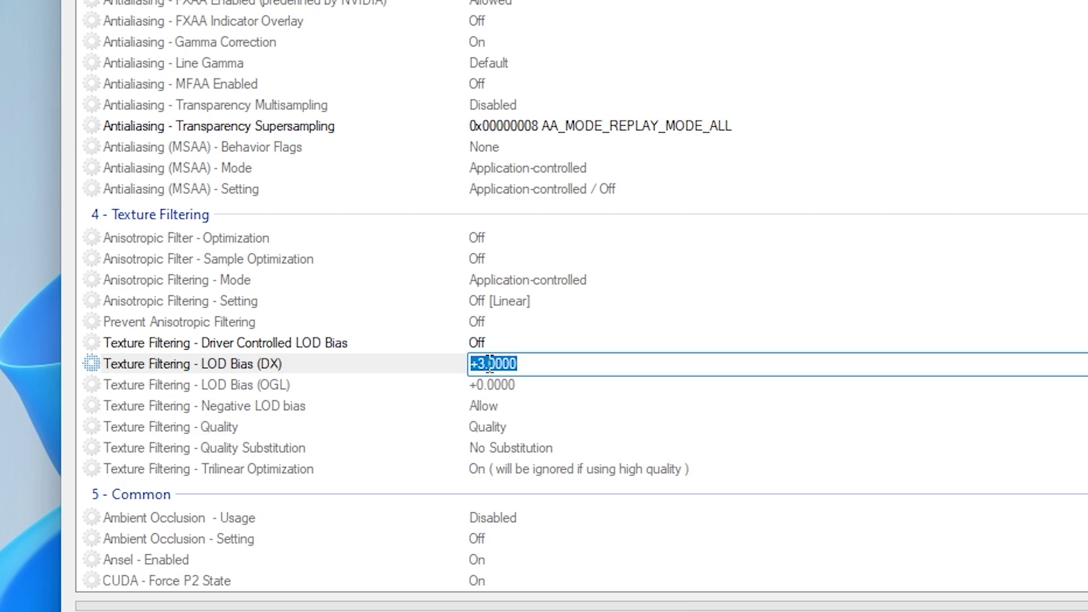
- Set LOD Bias (OGL) to +3.0000, Negative LOD bias to Clamp, and texture filtering to High quality
left_click(505, 381)
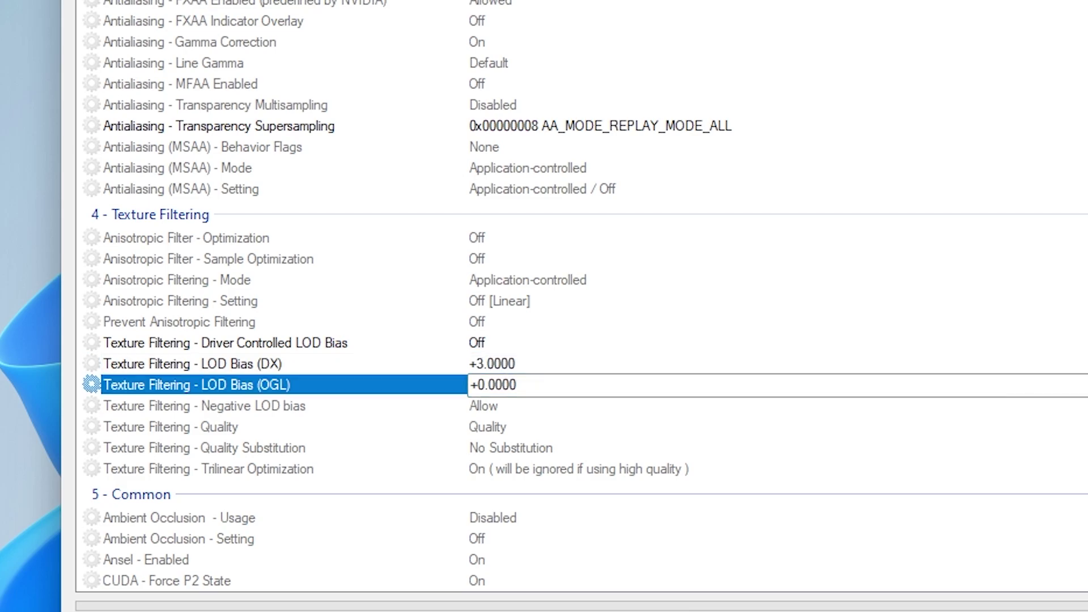
scroll(876, 520, "up", 1)
scroll(876, 519, "down", 5)
scroll(877, 519, "down", 1)
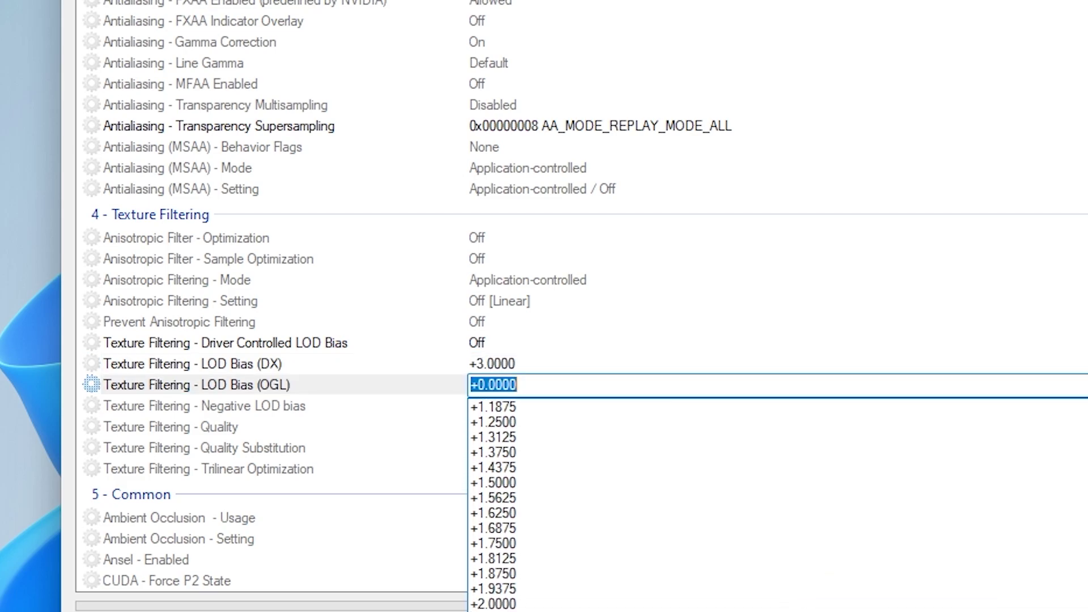
left_click(533, 600)
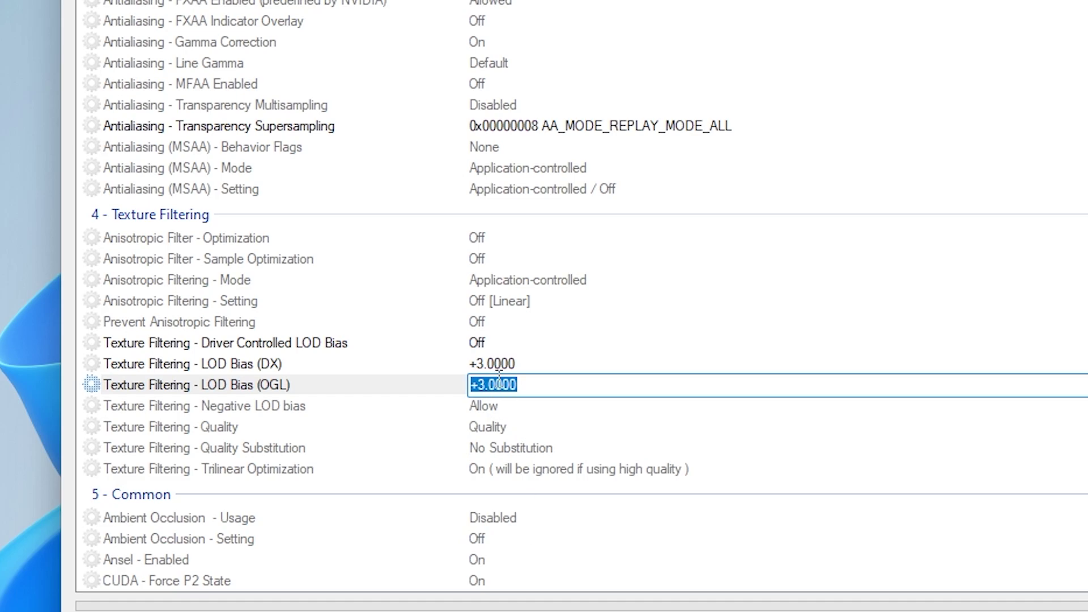
left_click(510, 406)
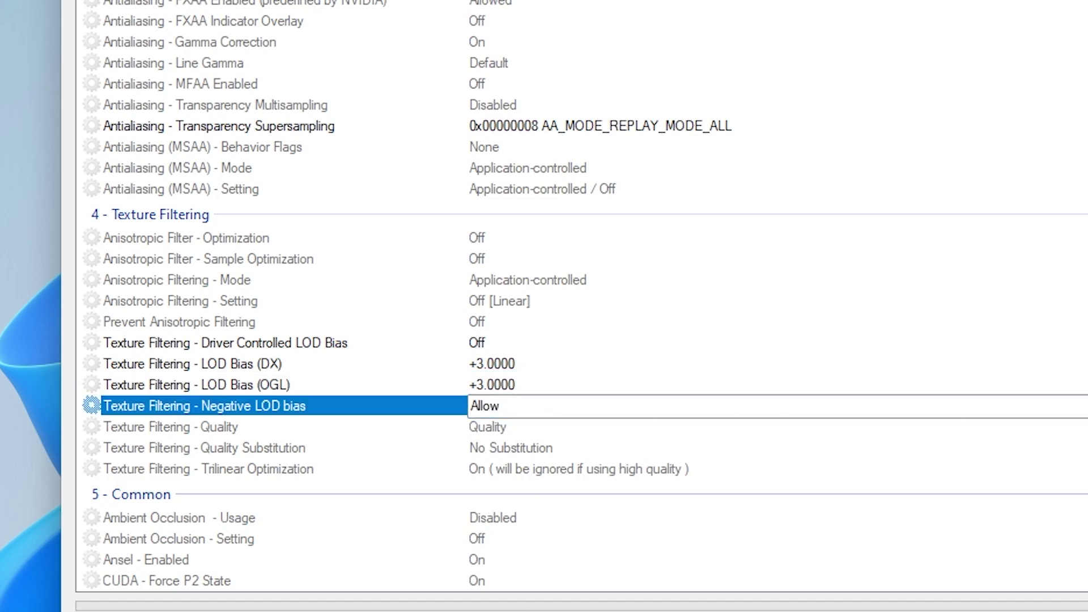
left_click(510, 405)
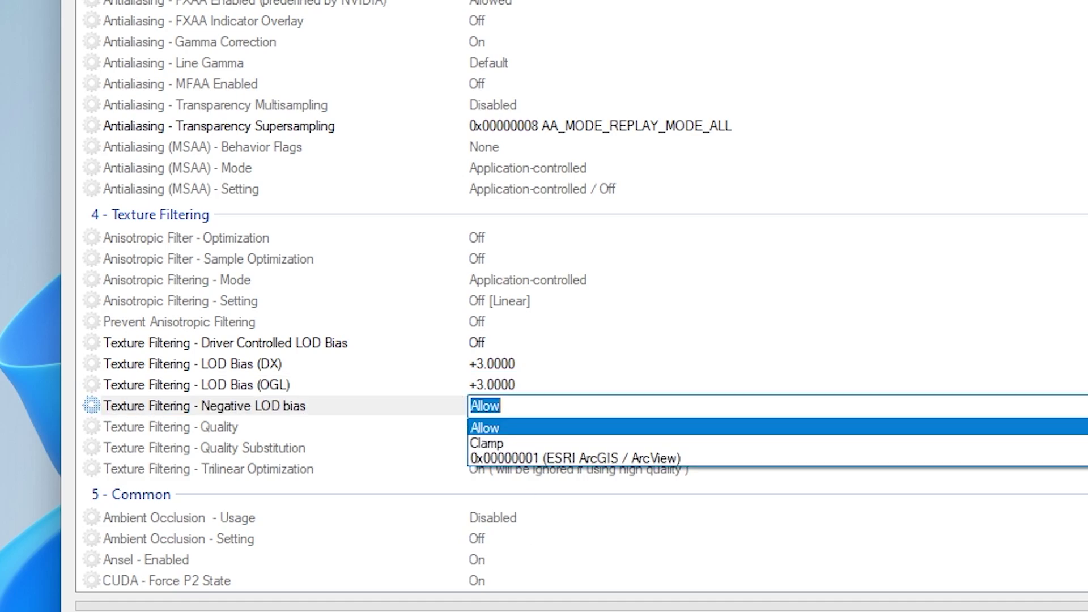
left_click(507, 440)
key("Down")
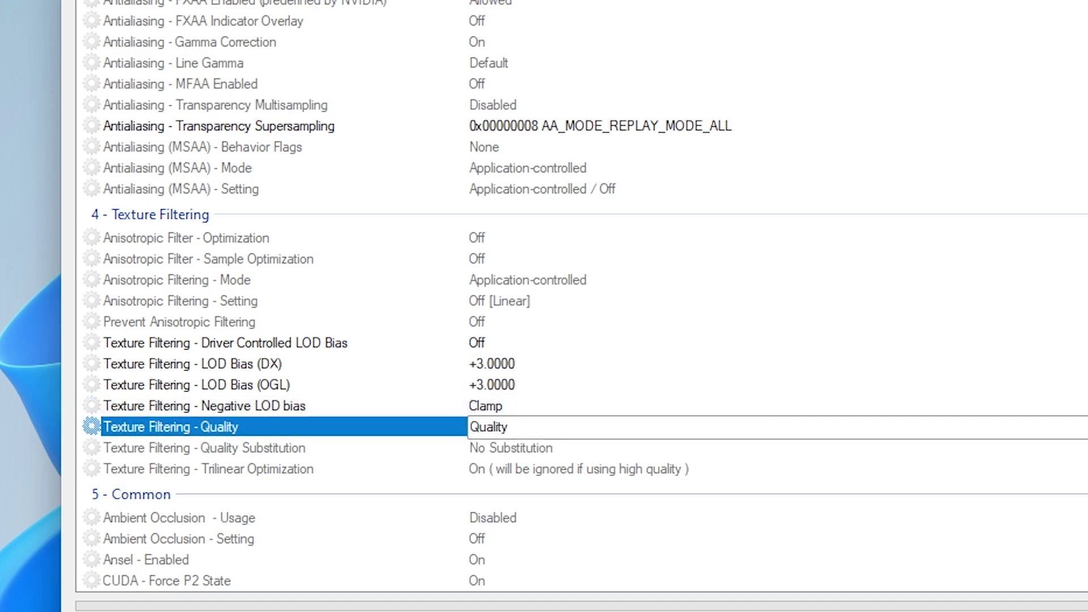
key("alt+Down")
left_click(565, 494)
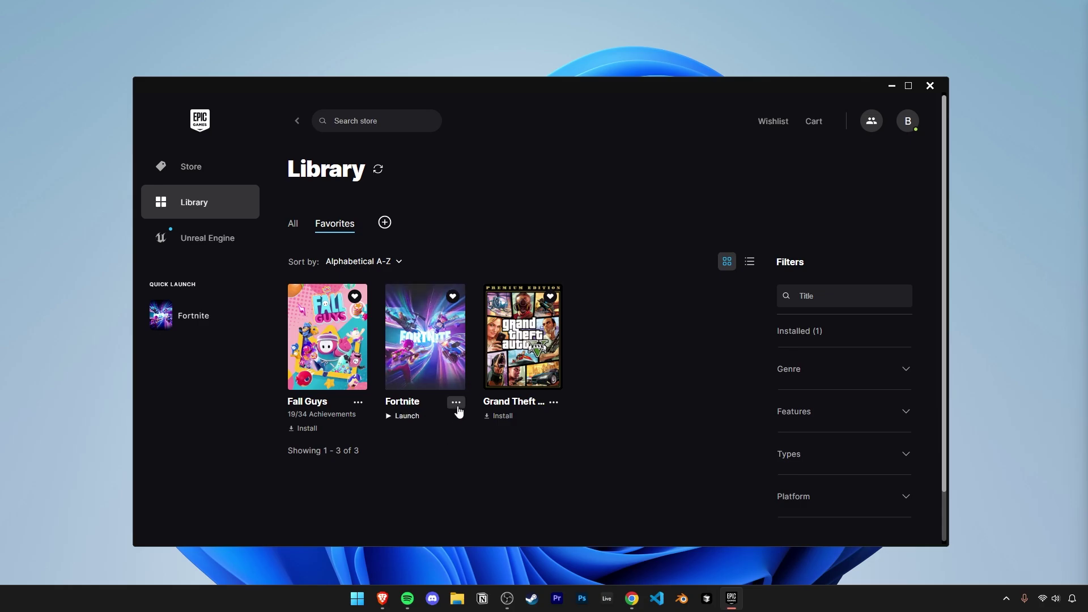
- Confirm DirectX 12 Shaders is ticked in Fortnite's Installation Options and return to the library
left_click(457, 404)
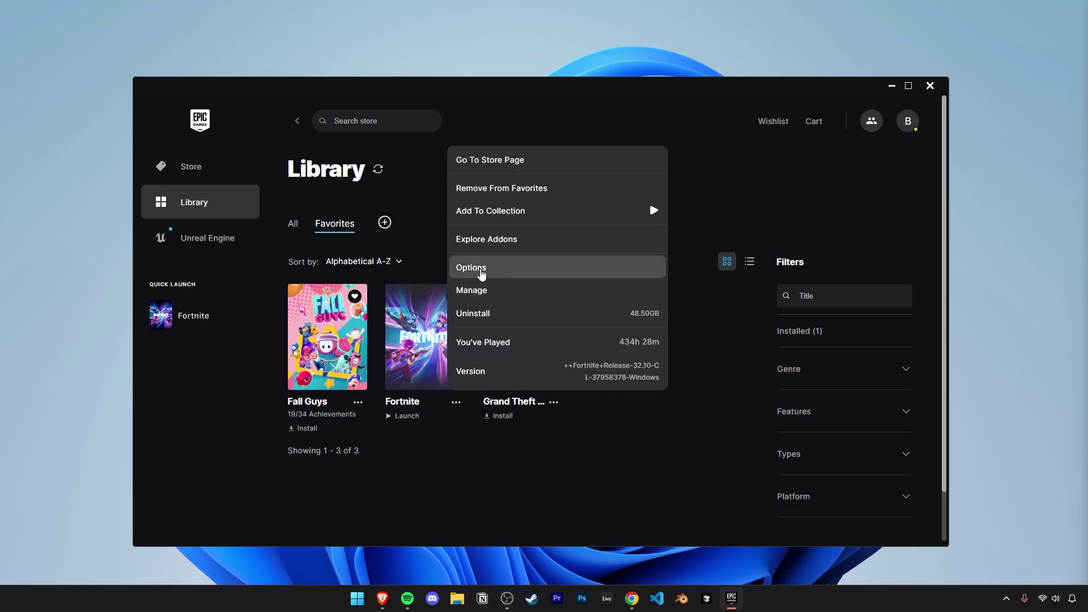
left_click(490, 274)
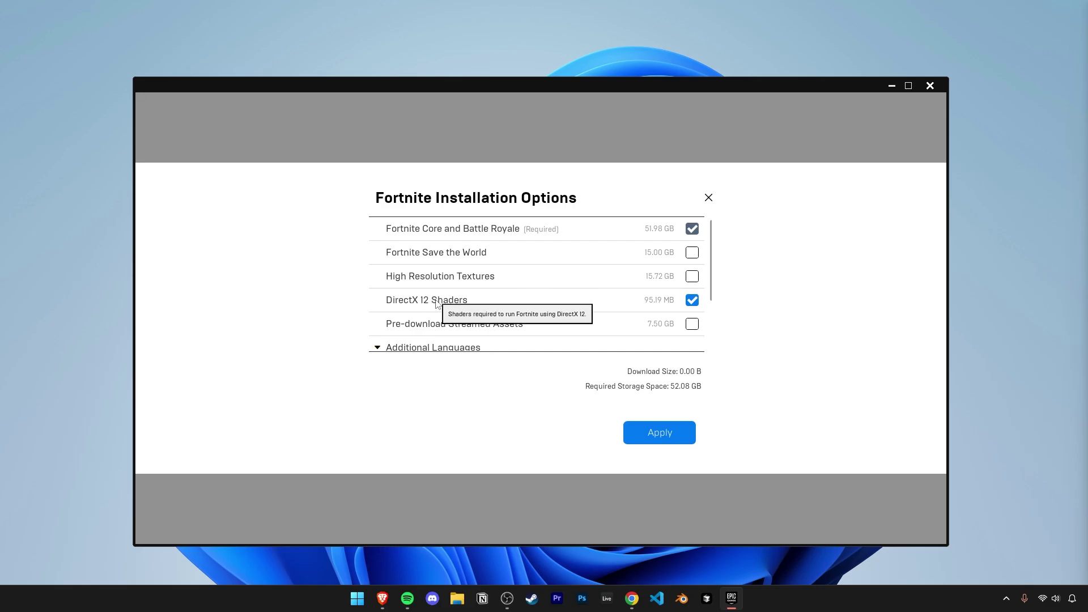
left_click(661, 433)
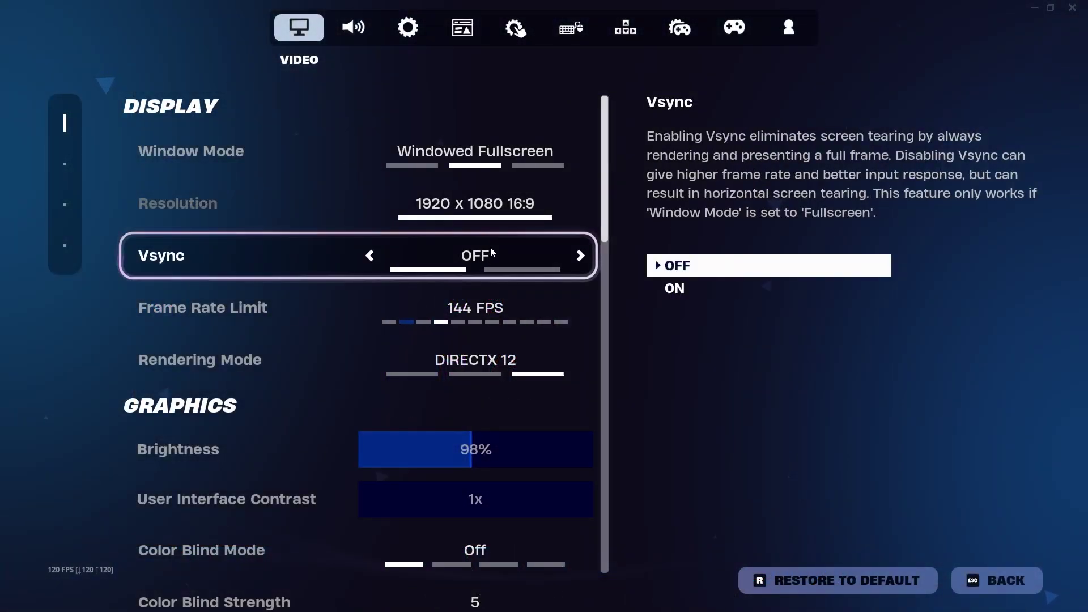
scroll(505, 240, "down", 2)
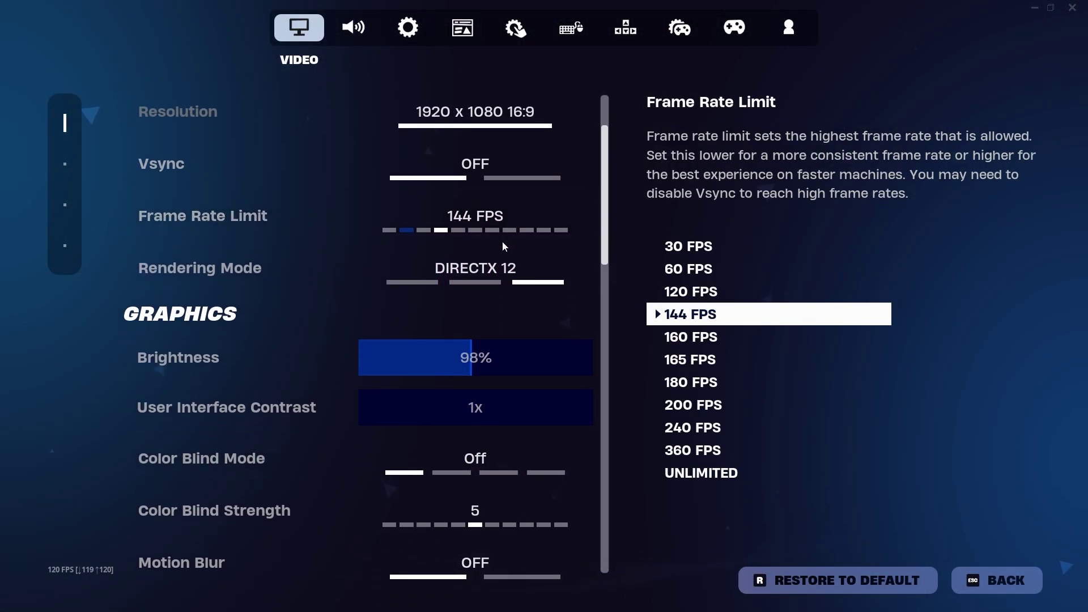
scroll(506, 246, "down", 1)
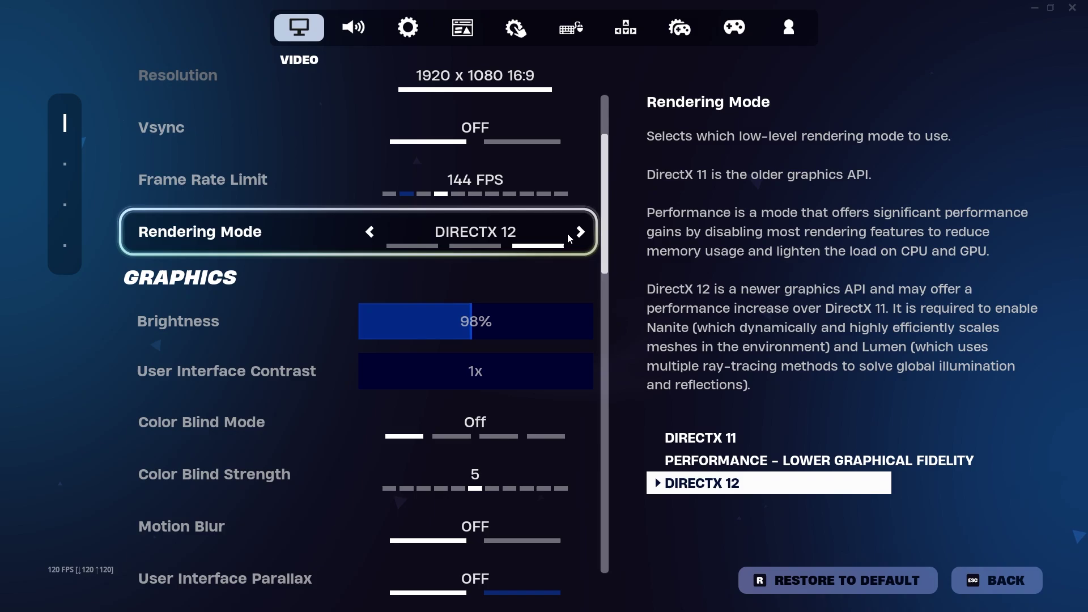
scroll(564, 242, "down", 10)
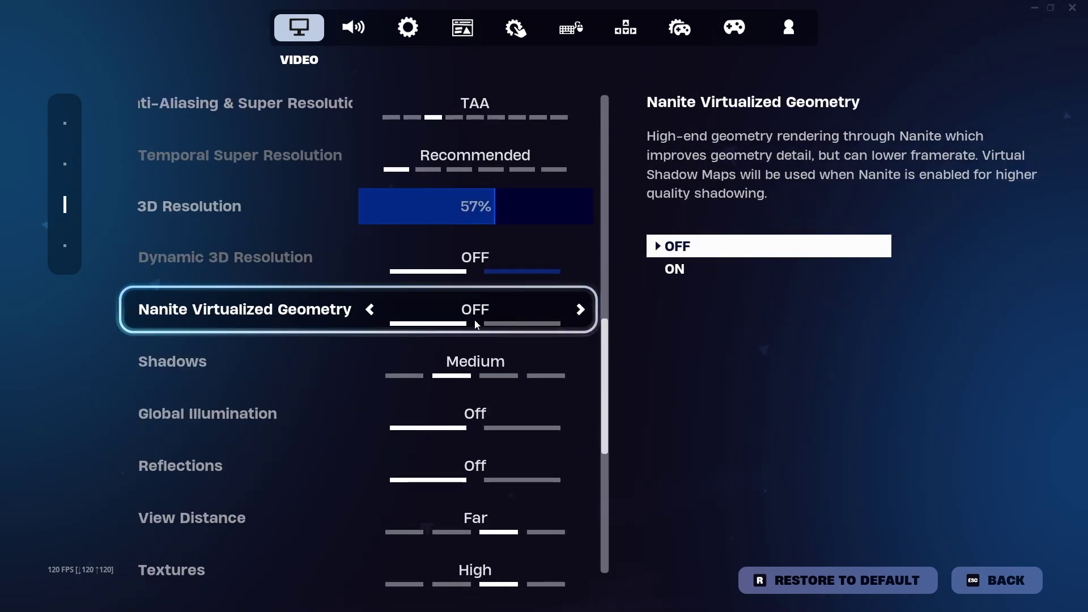
- Set Nanite on, Effects, Post Processing and Textures Low, View Distance Medium, Virtual Shadows off
left_click(580, 312)
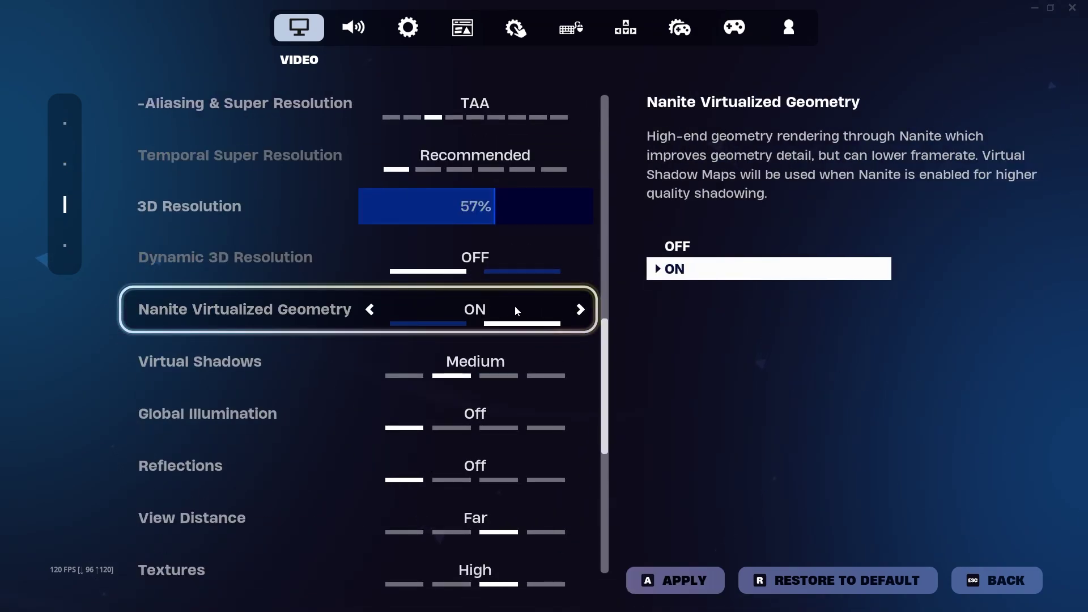
scroll(510, 319, "down", 3)
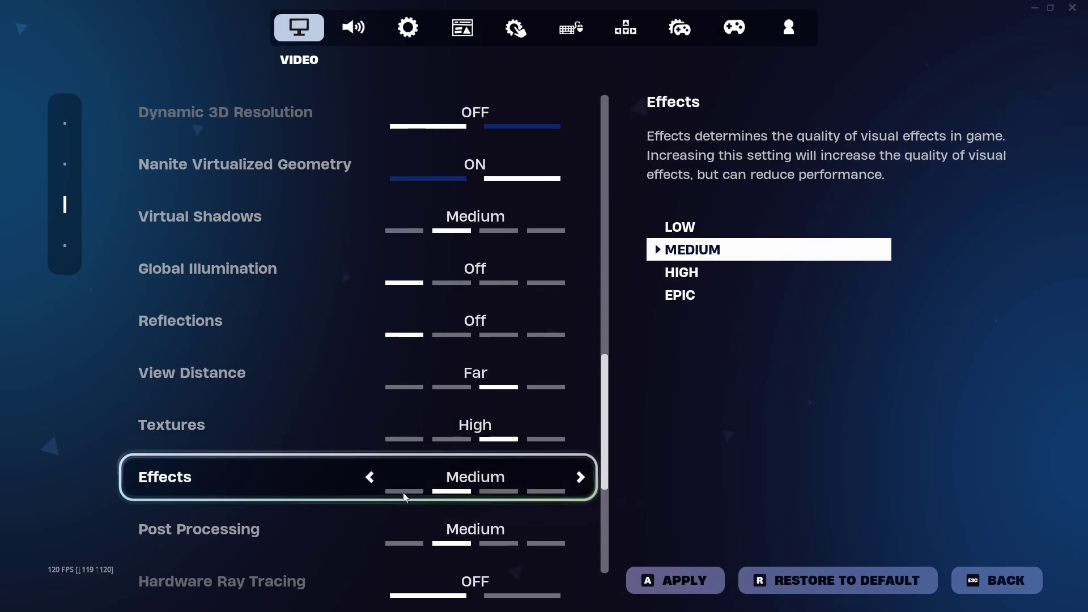
left_click(371, 476)
left_click(372, 527)
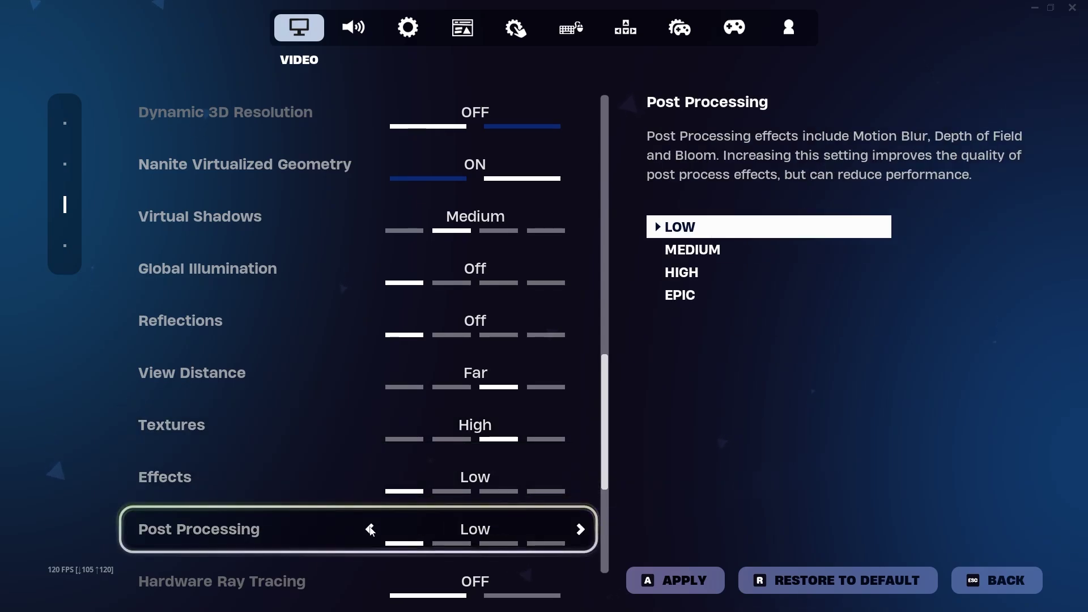
left_click(372, 426)
left_click(369, 373)
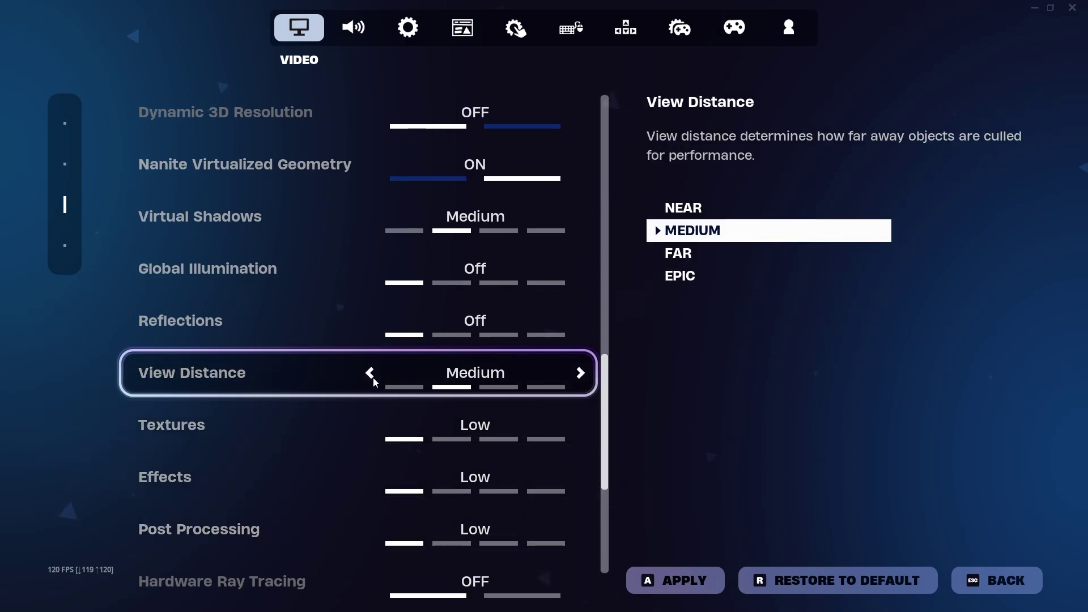
left_click(369, 216)
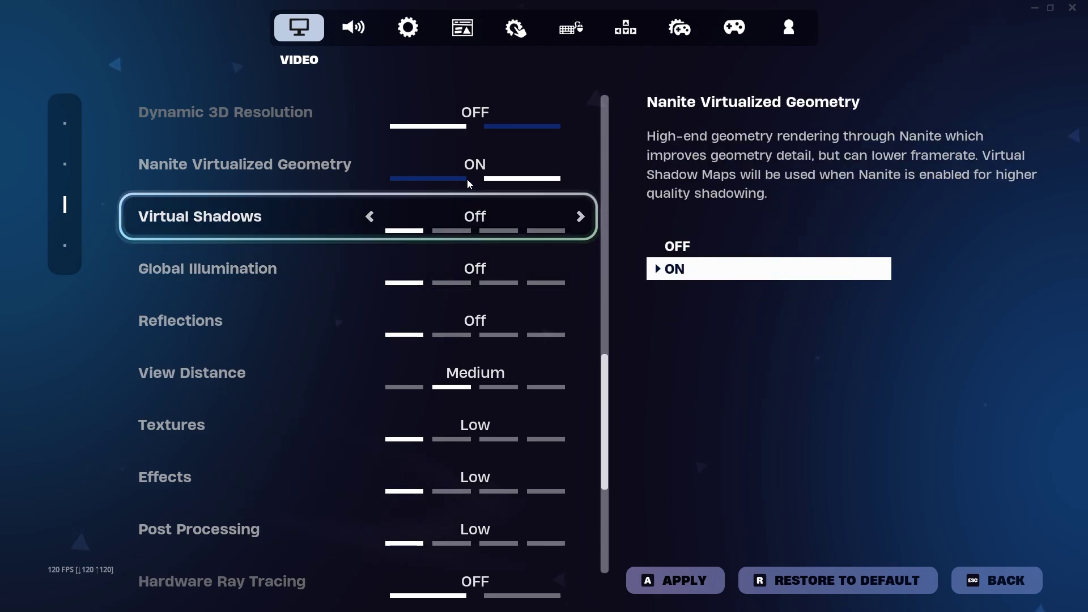
scroll(479, 552, "down", 5)
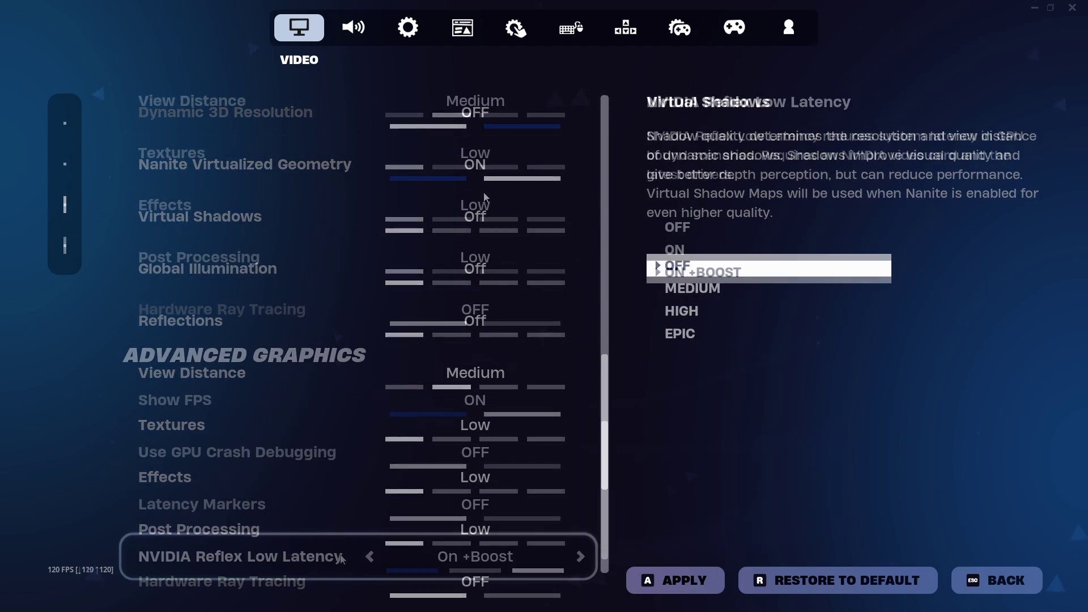
scroll(479, 562, "down", 1)
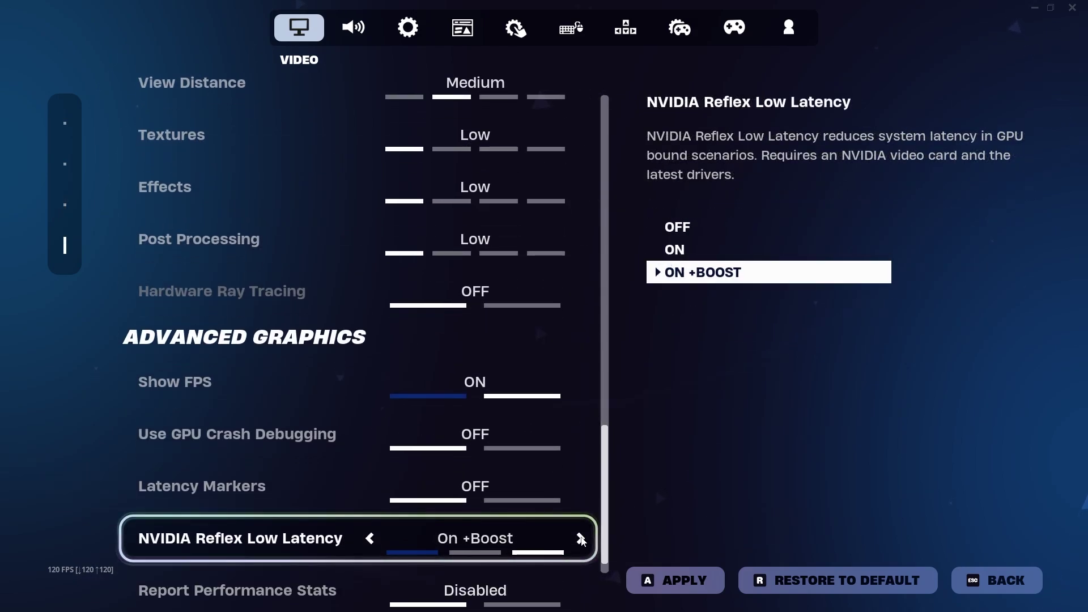
- Apply the video settings, return to the match and run past the red house to the cliff
left_click(690, 578)
key("Escape")
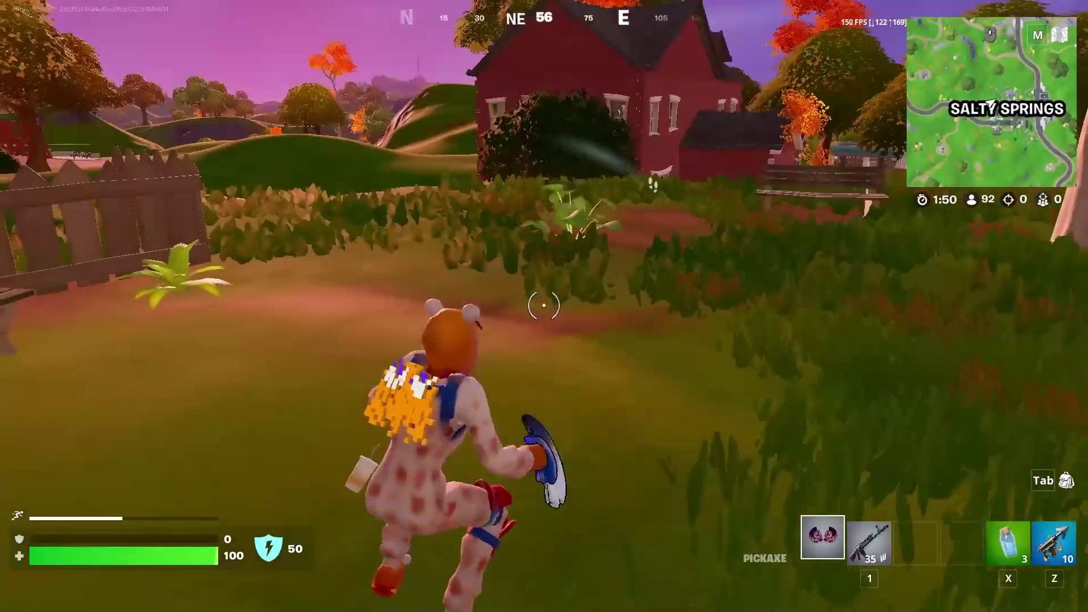
key("w")
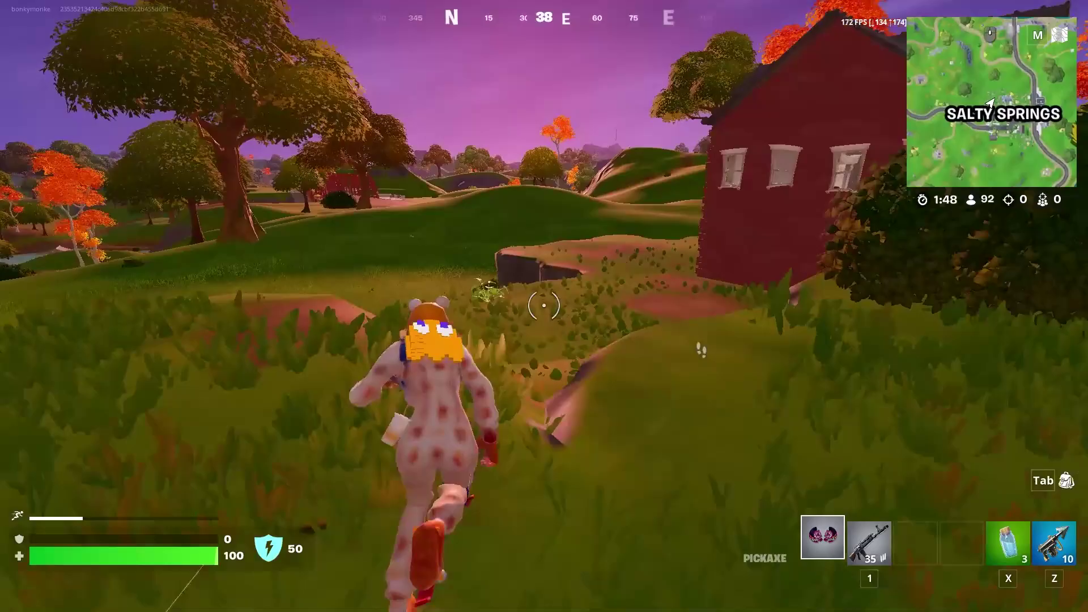
key("w")
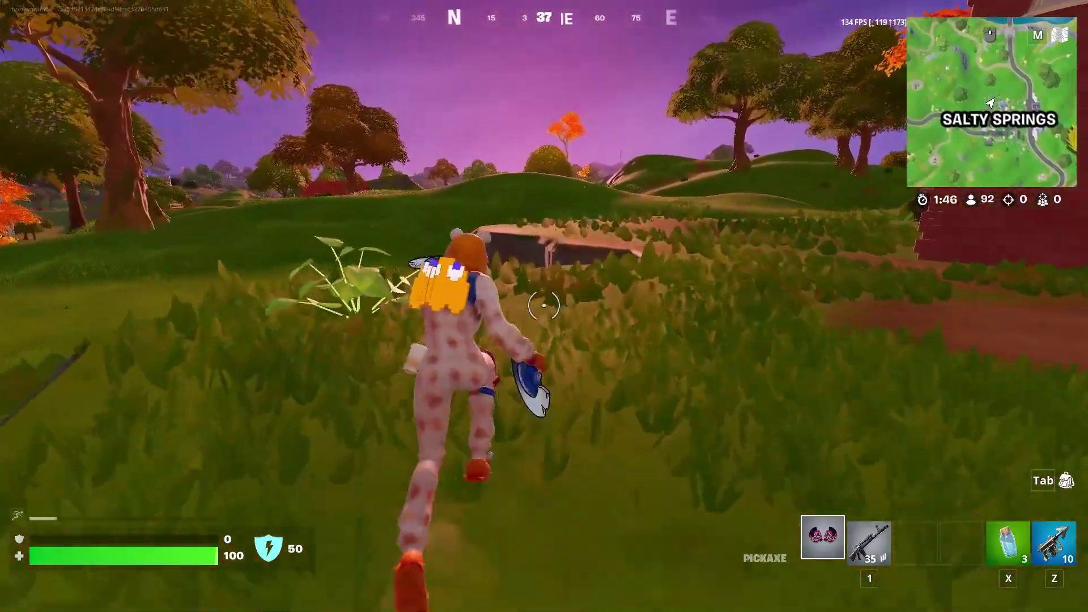
key("w")
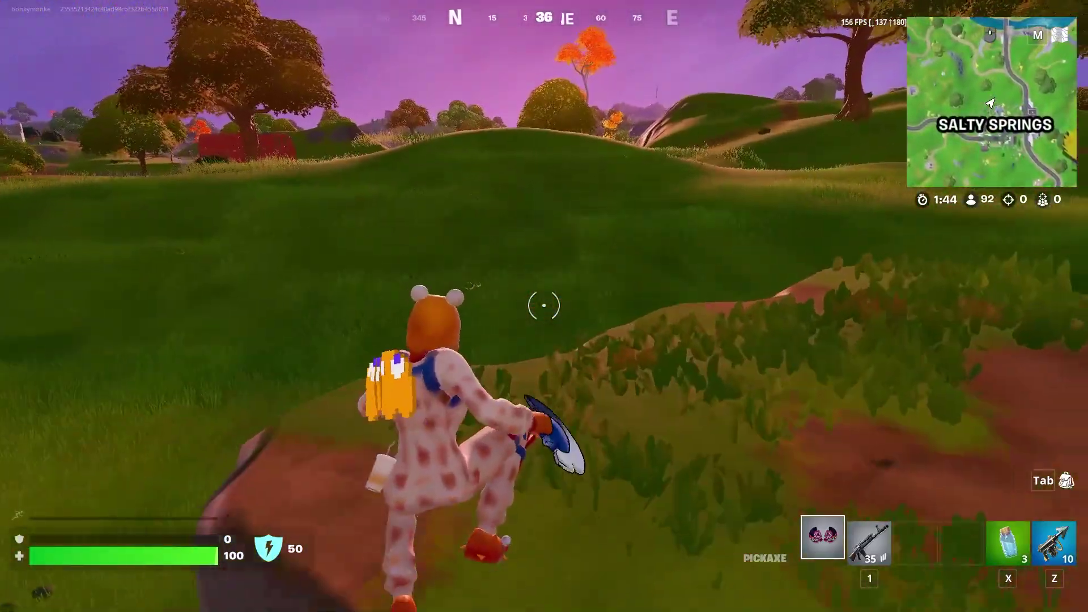
key("w")
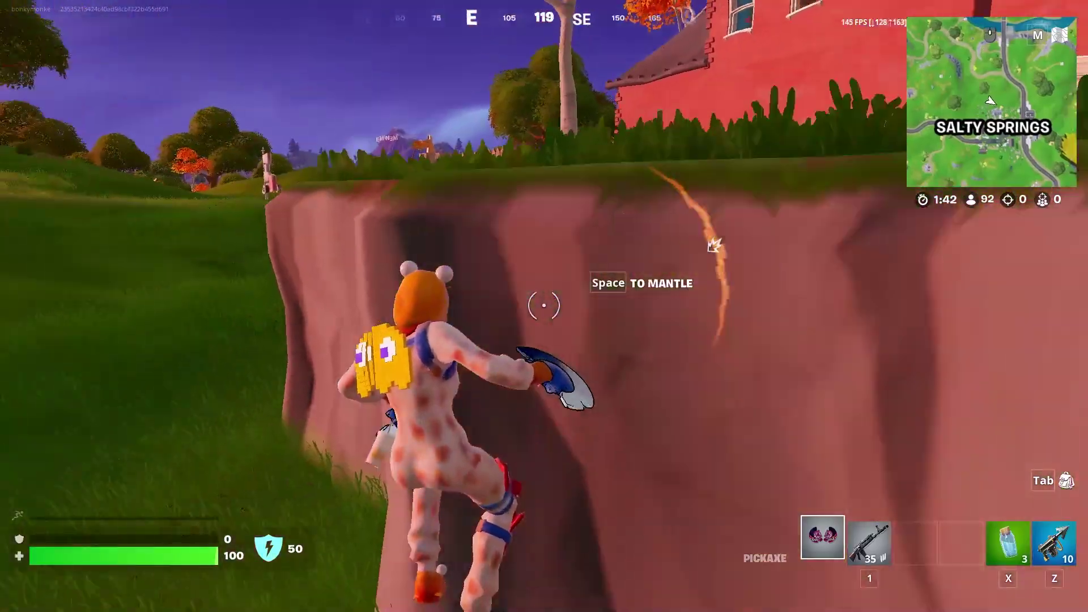